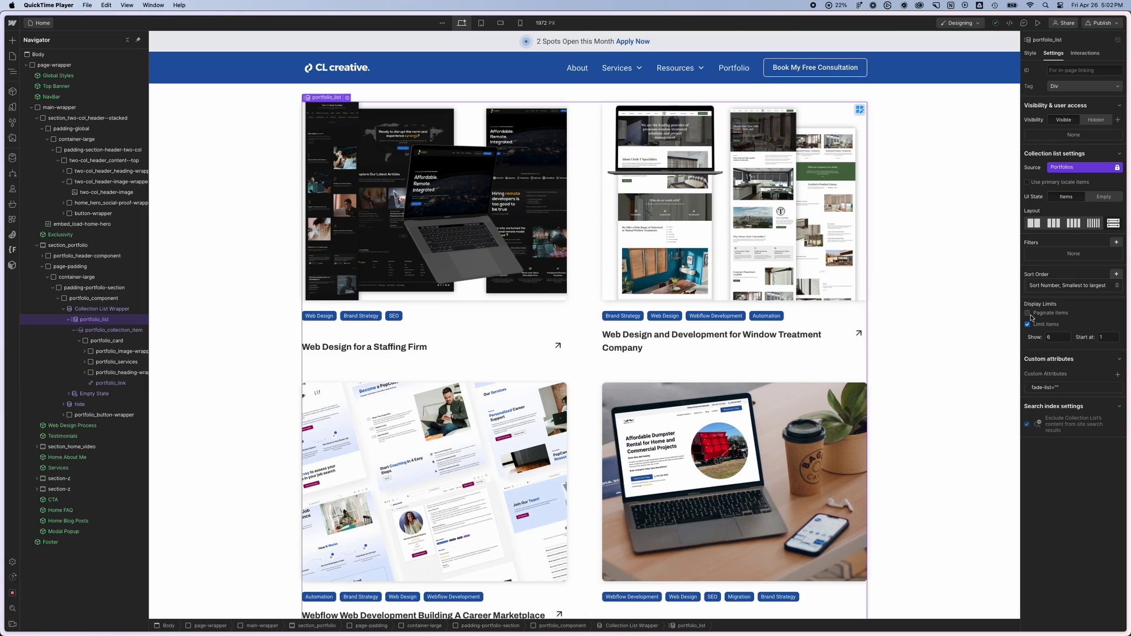
- Inspect the homepage portfolio list's sort order settings and close them unchanged
left_click(1054, 288)
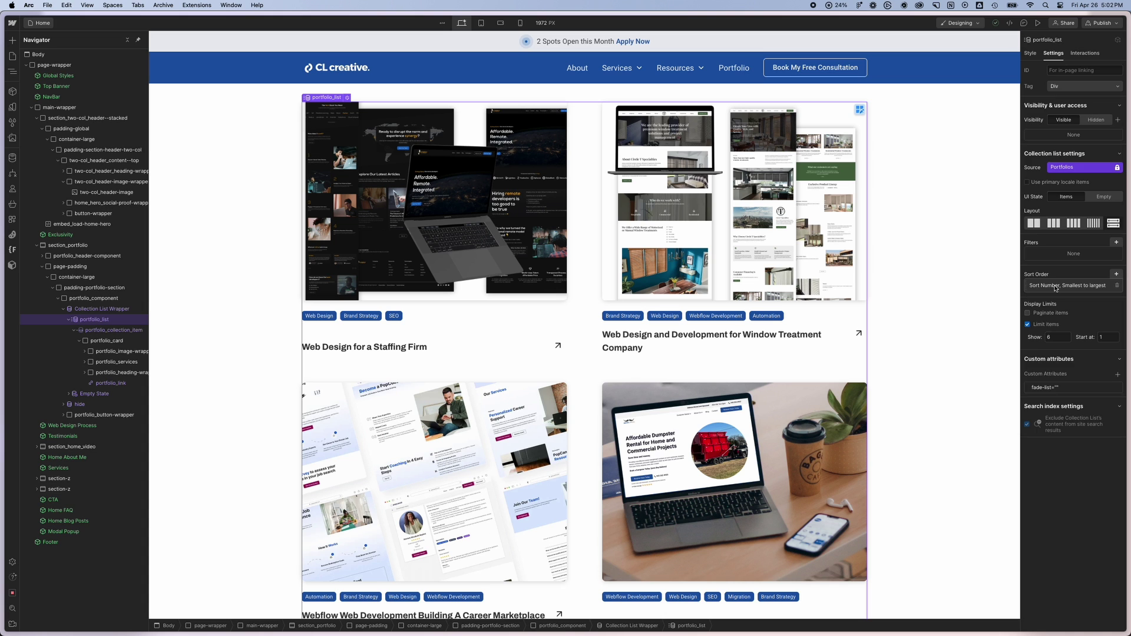
left_click(1053, 287)
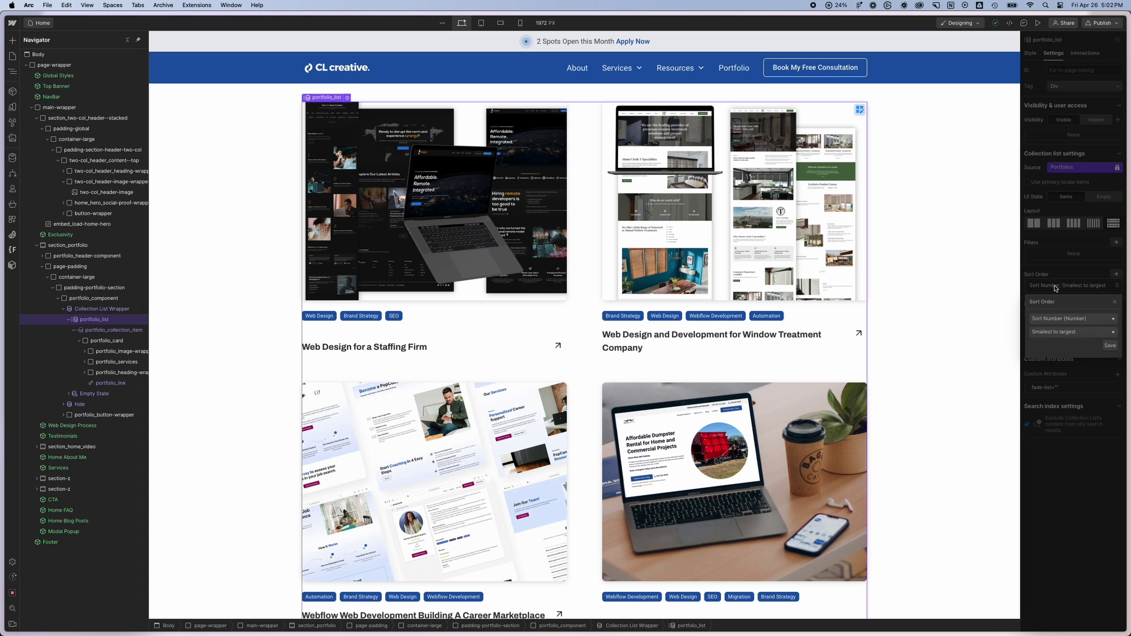
left_click(1113, 304)
scroll(616, 353, "down", 5)
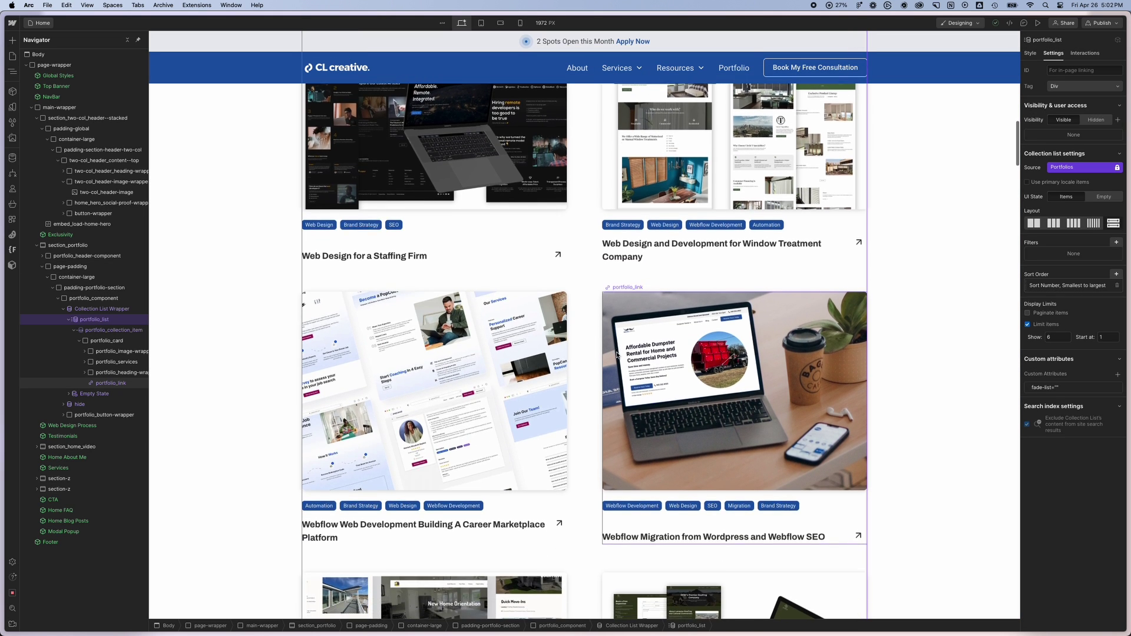
scroll(616, 354, "down", 3)
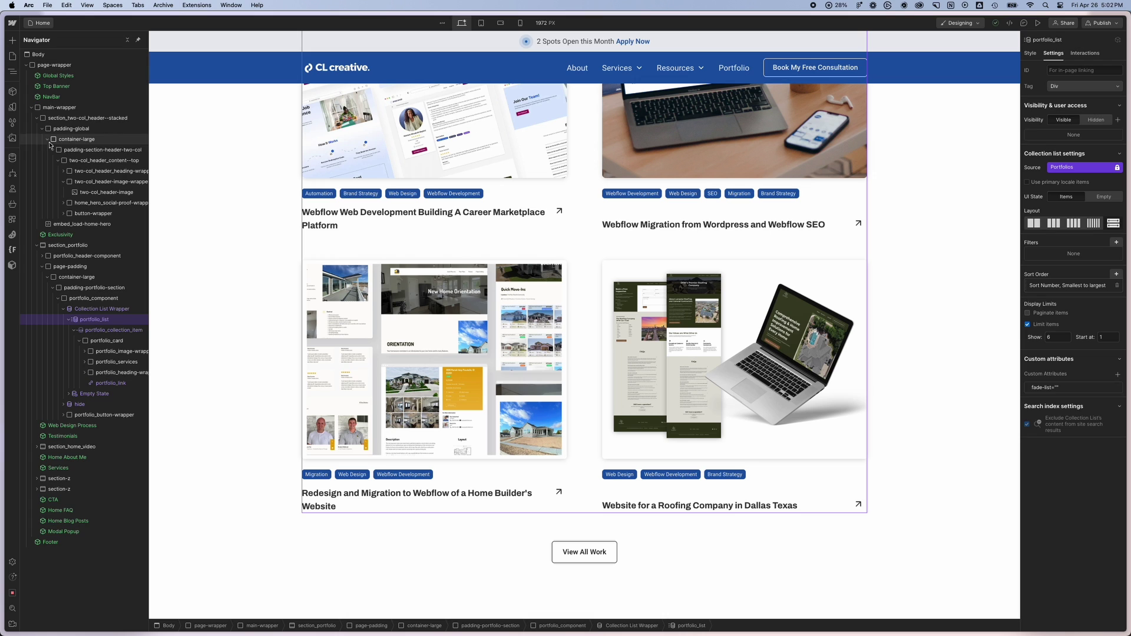
- Open the Portfolios CMS collection and sort its items by Sort Number
left_click(13, 158)
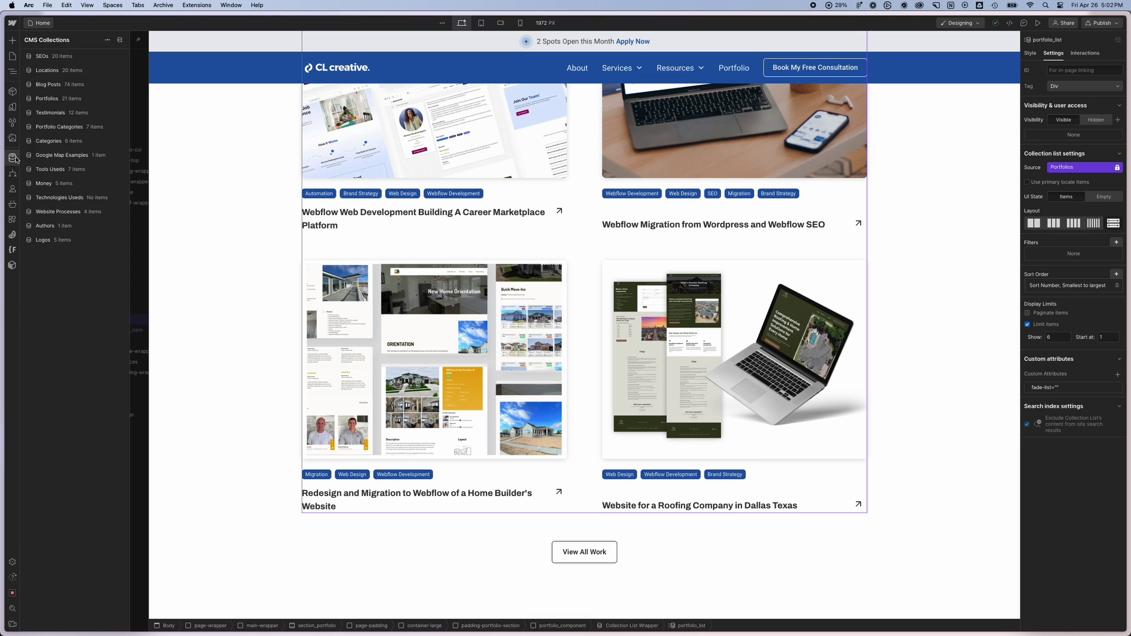
left_click(66, 100)
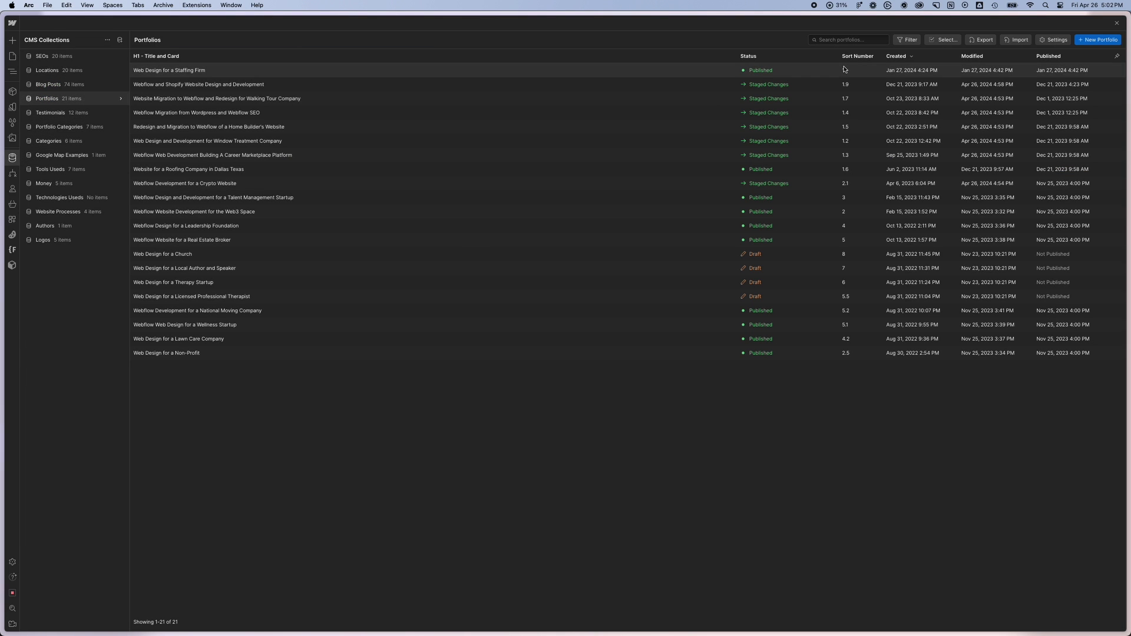
left_click(858, 57)
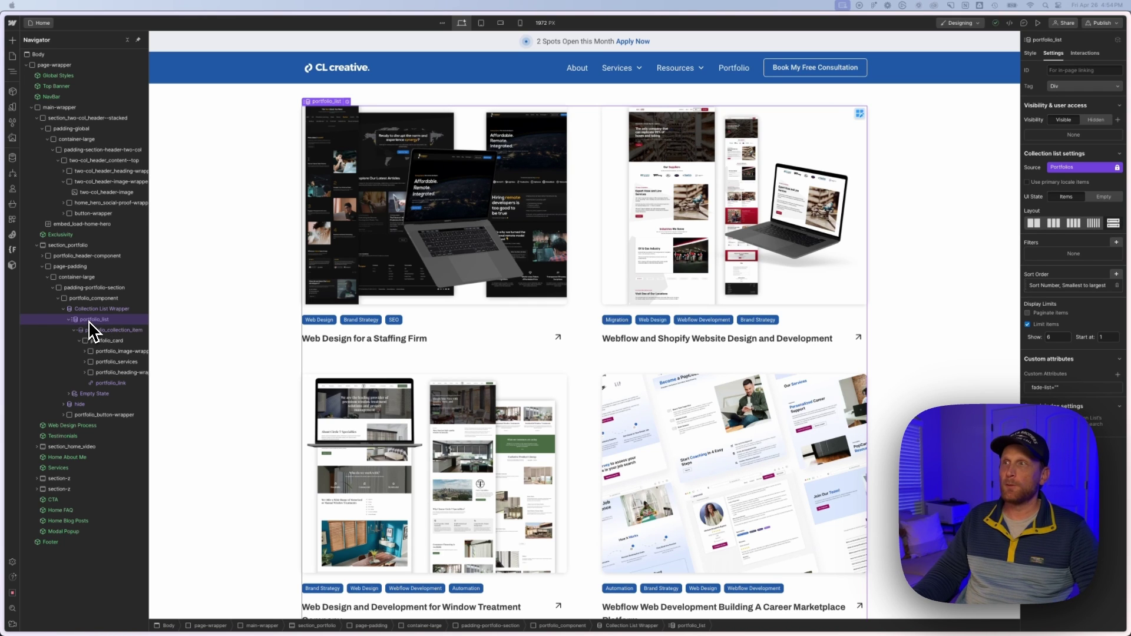
- Try an 8-item limit on the portfolio list, then set the limit to 6
double_click(1045, 335)
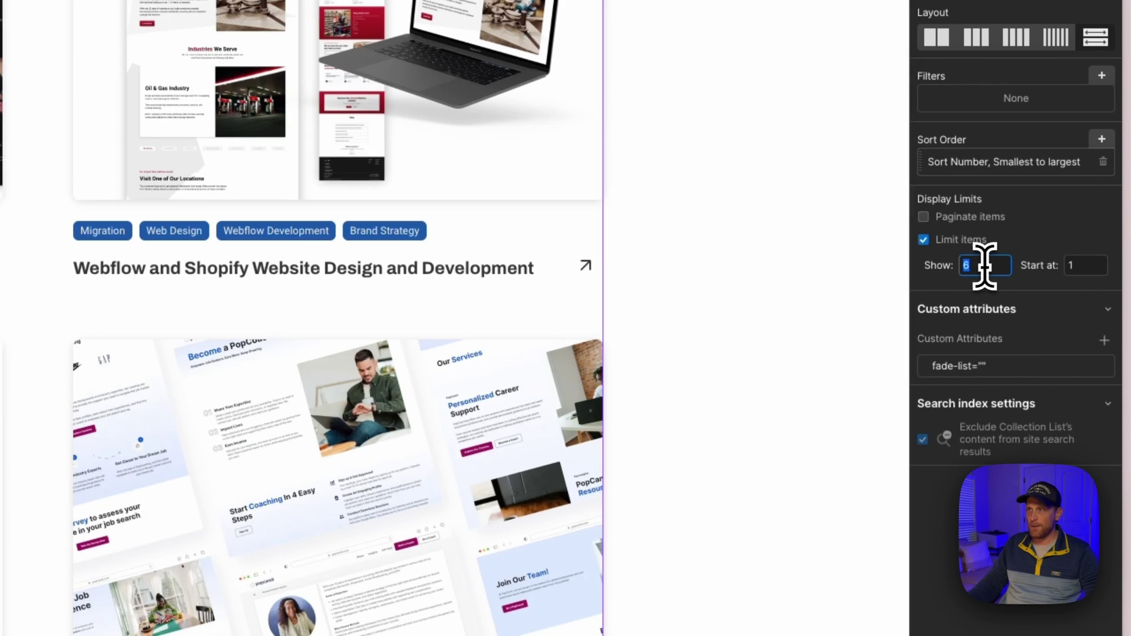
type("8")
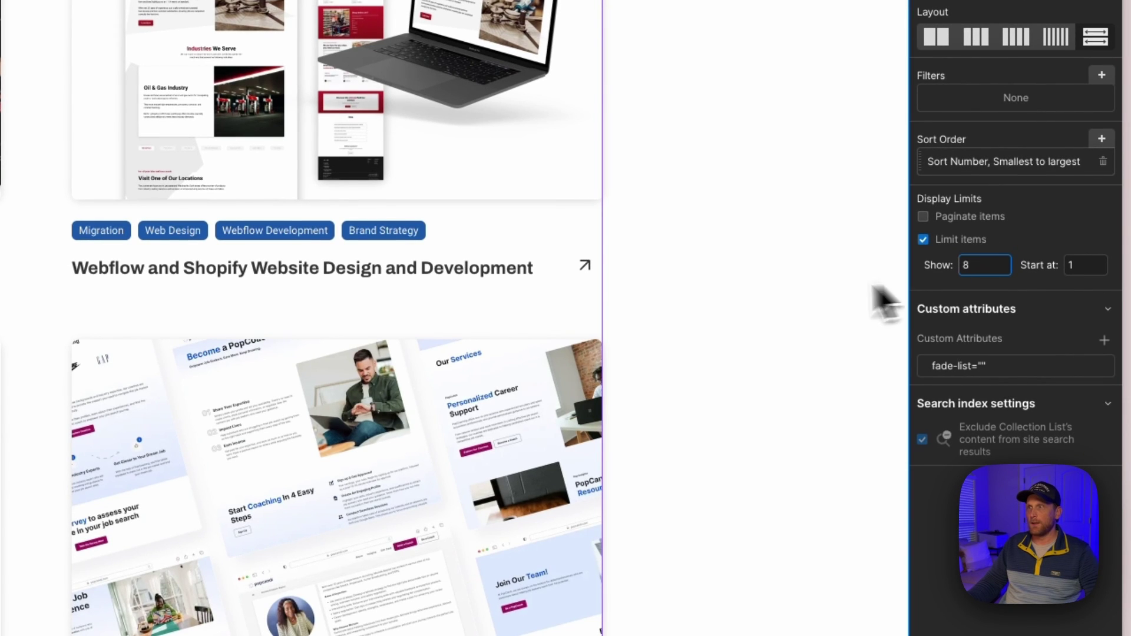
left_click(764, 307)
scroll(304, 386, "down", 10)
scroll(364, 390, "down", 5)
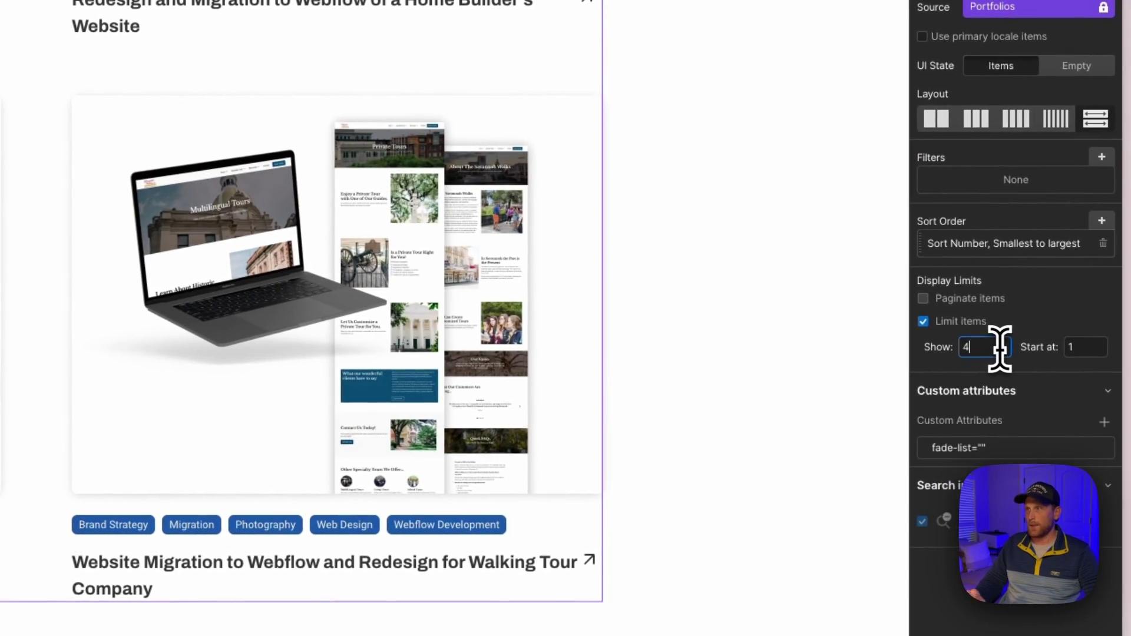
scroll(517, 491, "down", 5)
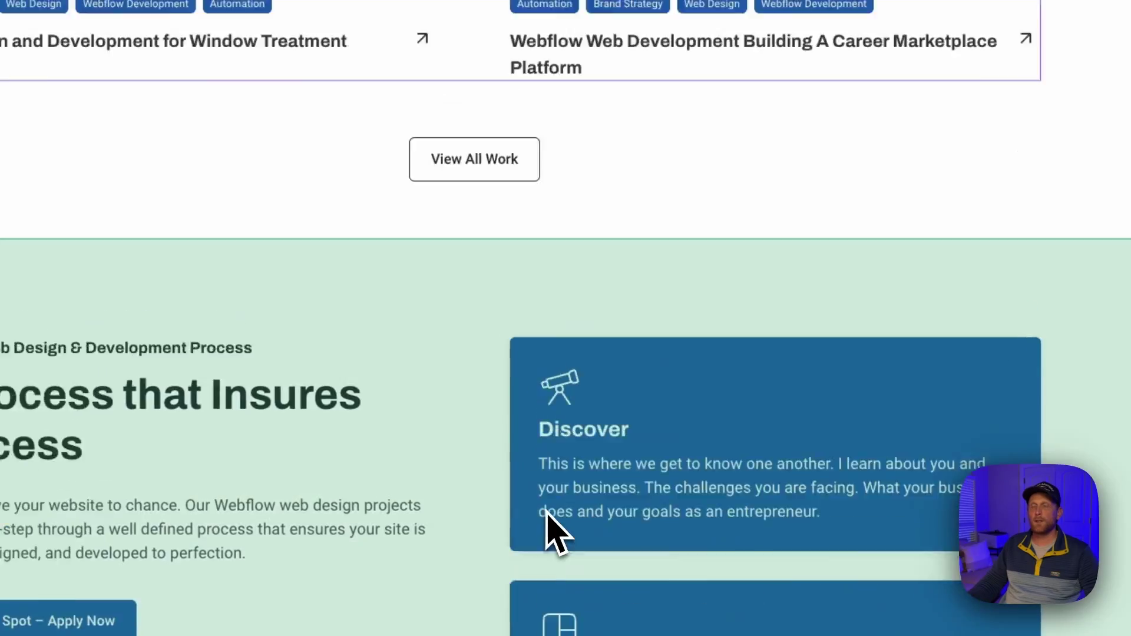
scroll(517, 492, "up", 10)
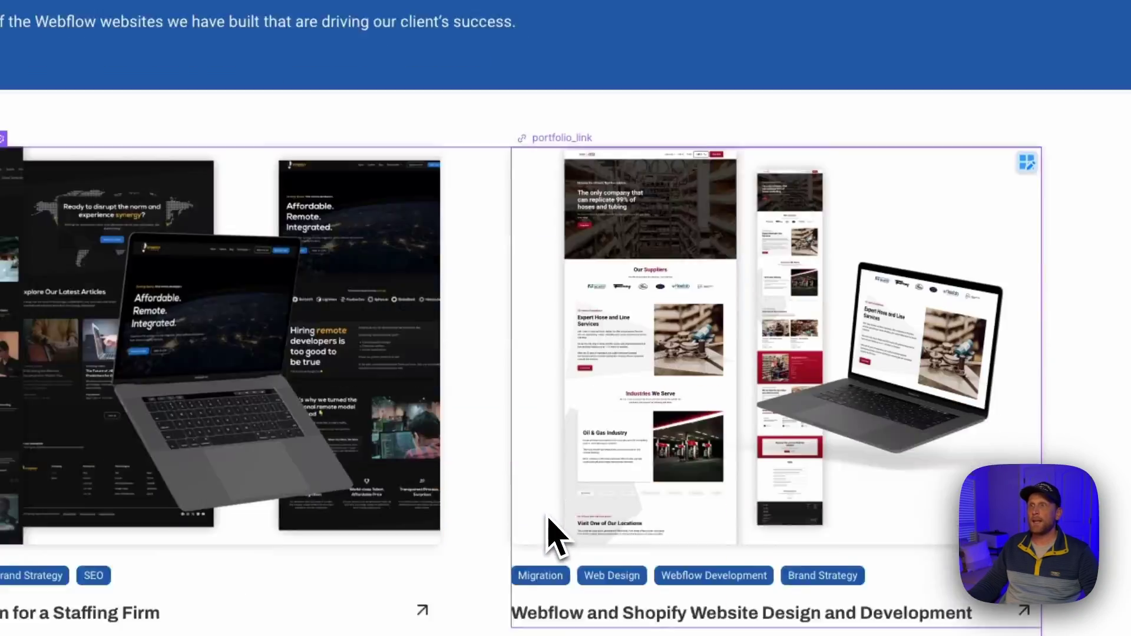
scroll(553, 533, "down", 3)
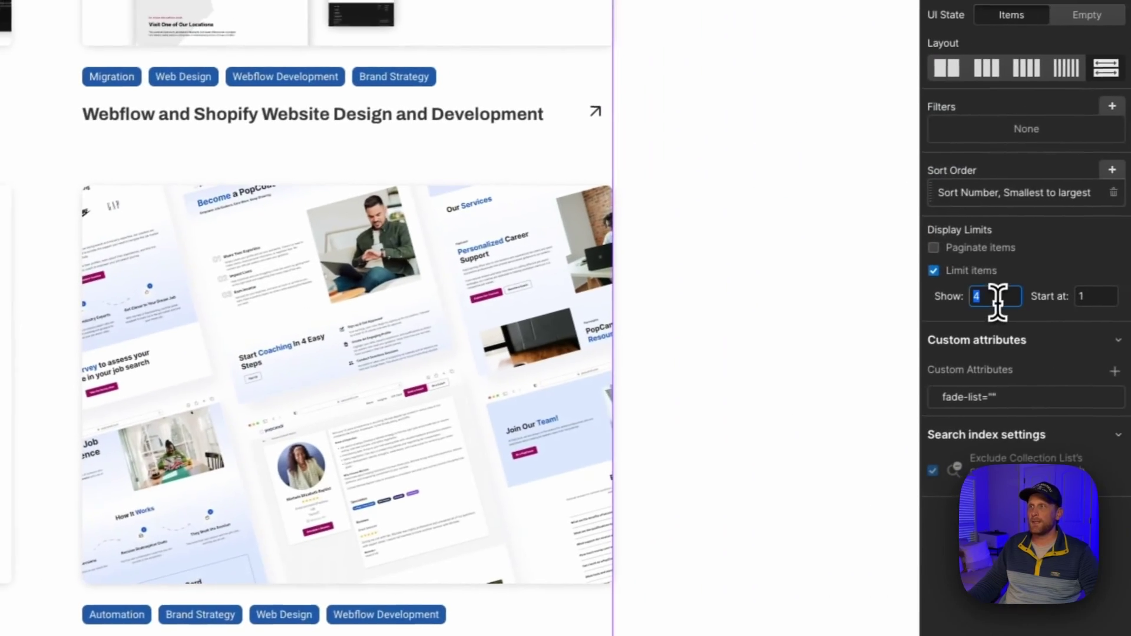
double_click(1099, 283)
key("BackSpace")
type("6")
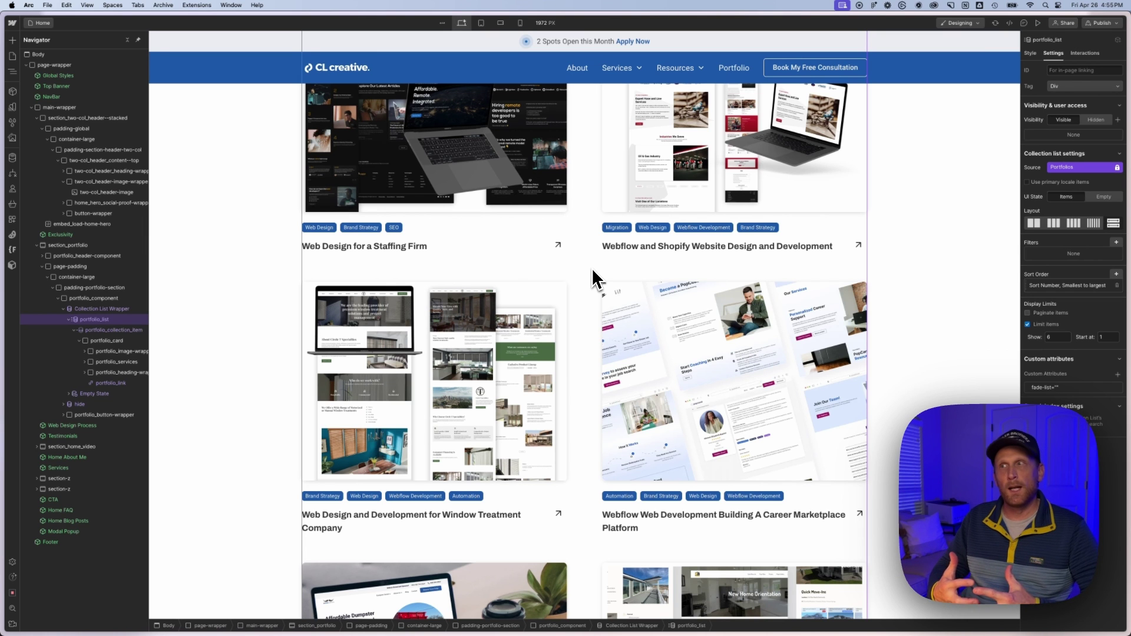
- Keep Sort Number as the portfolio list's sort field and save the sort settings
left_click(1075, 285)
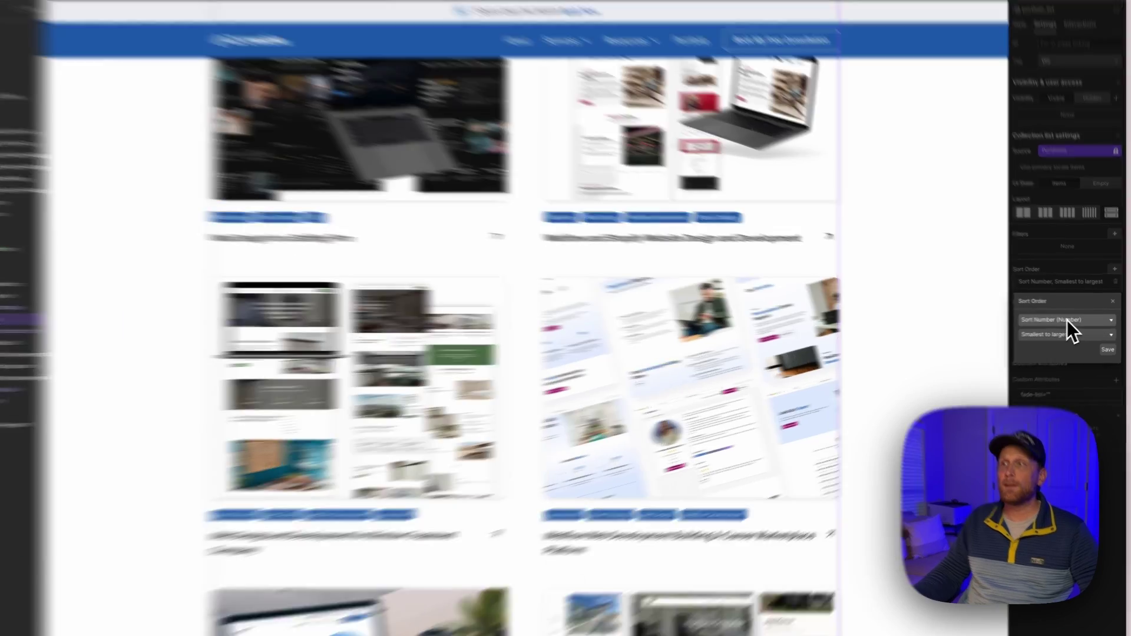
left_click(1072, 321)
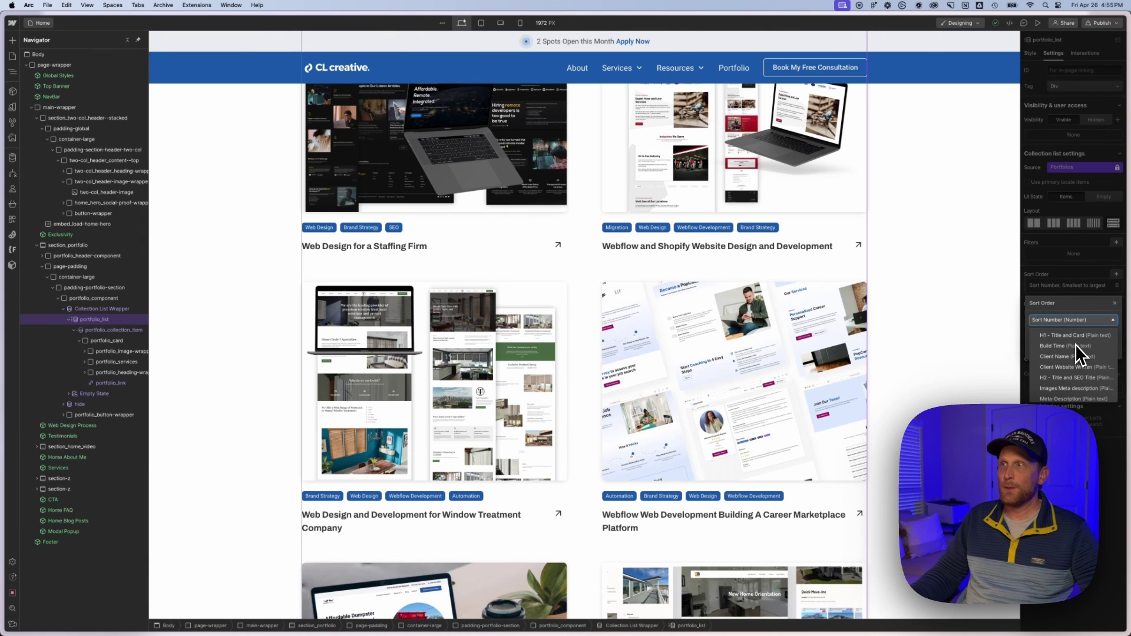
scroll(1071, 372, "down", 3)
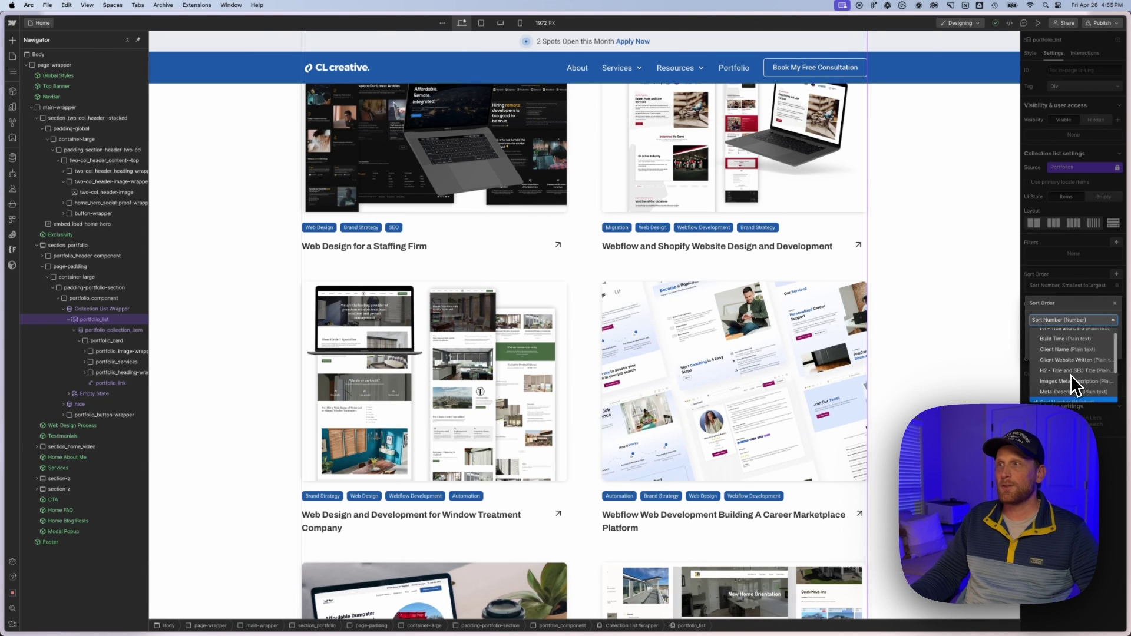
scroll(1070, 377, "down", 1)
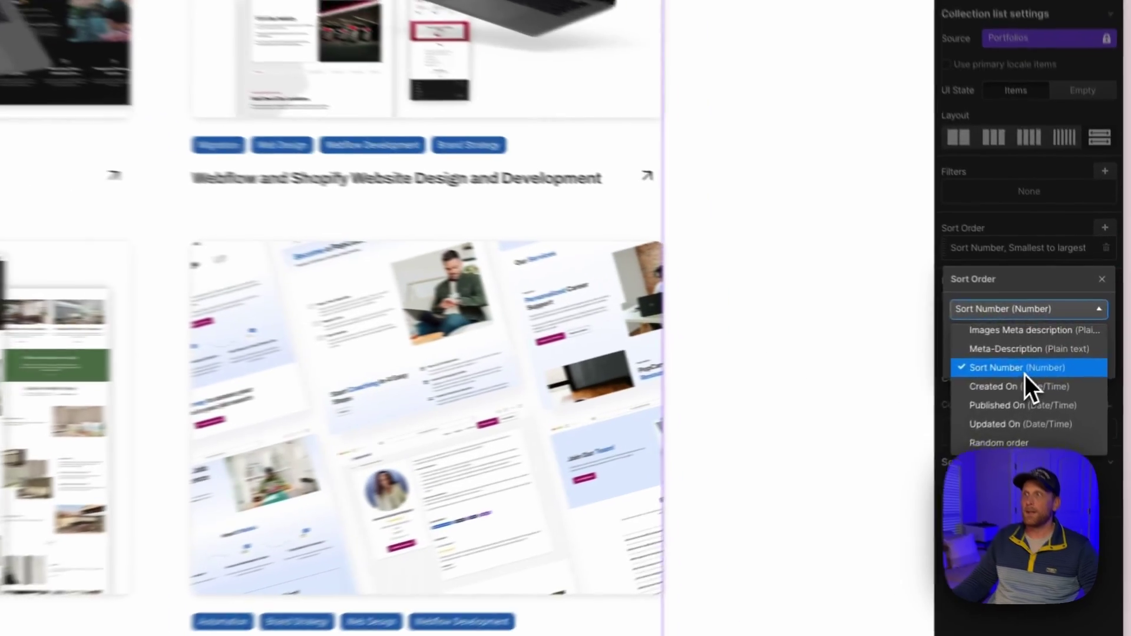
left_click(1066, 353)
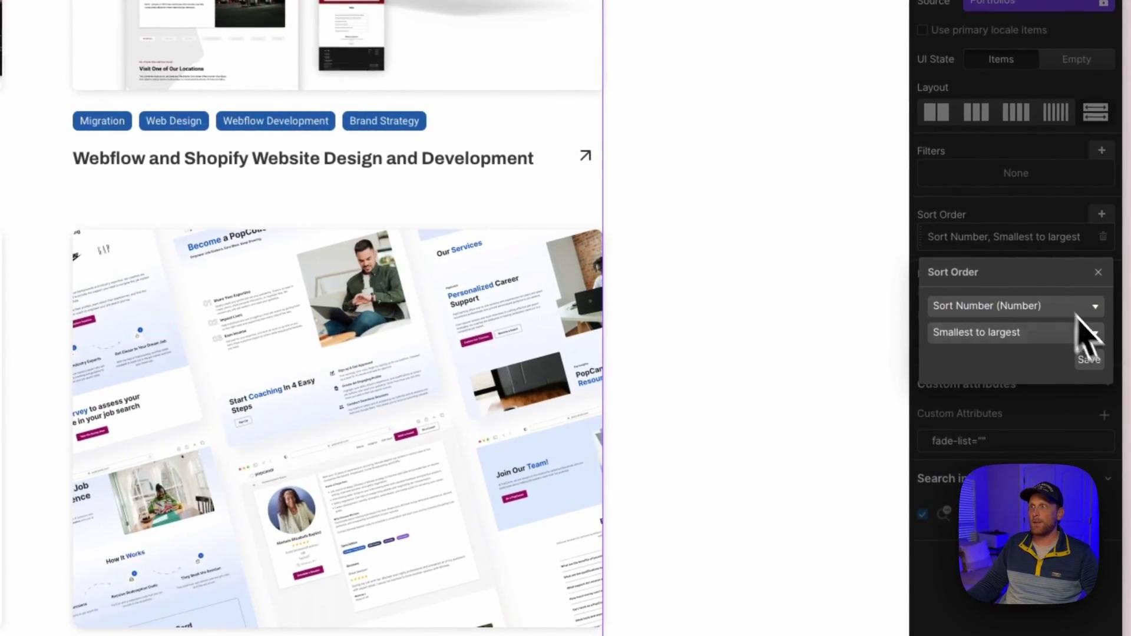
left_click(1090, 360)
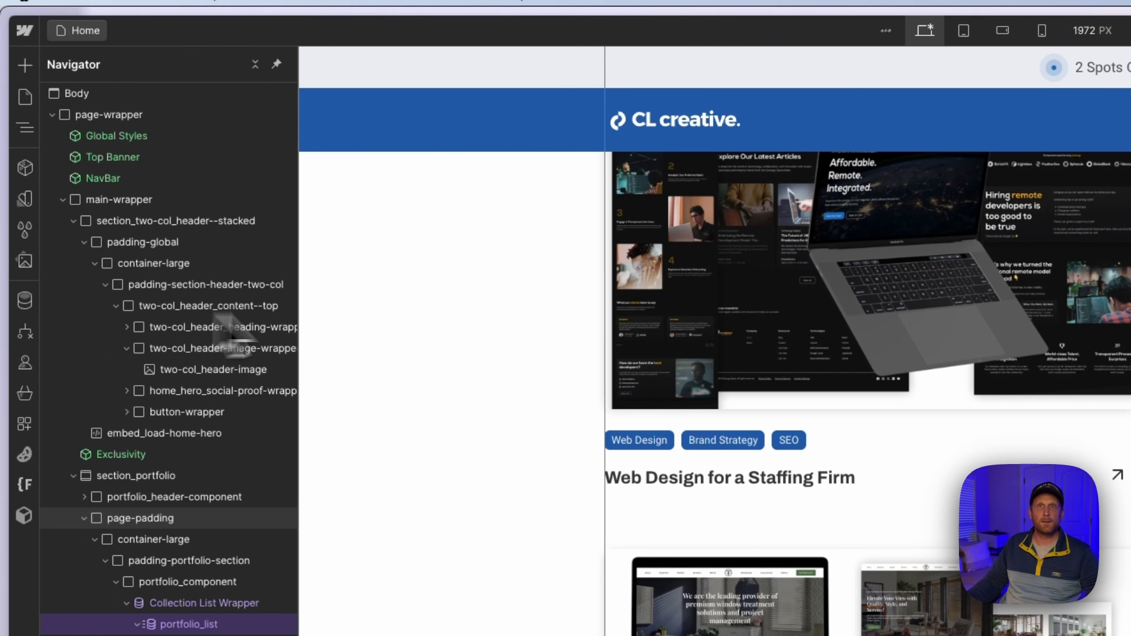
- Reopen the Portfolios items, sort them by Sort Number smallest first, and open collection settings
left_click(30, 303)
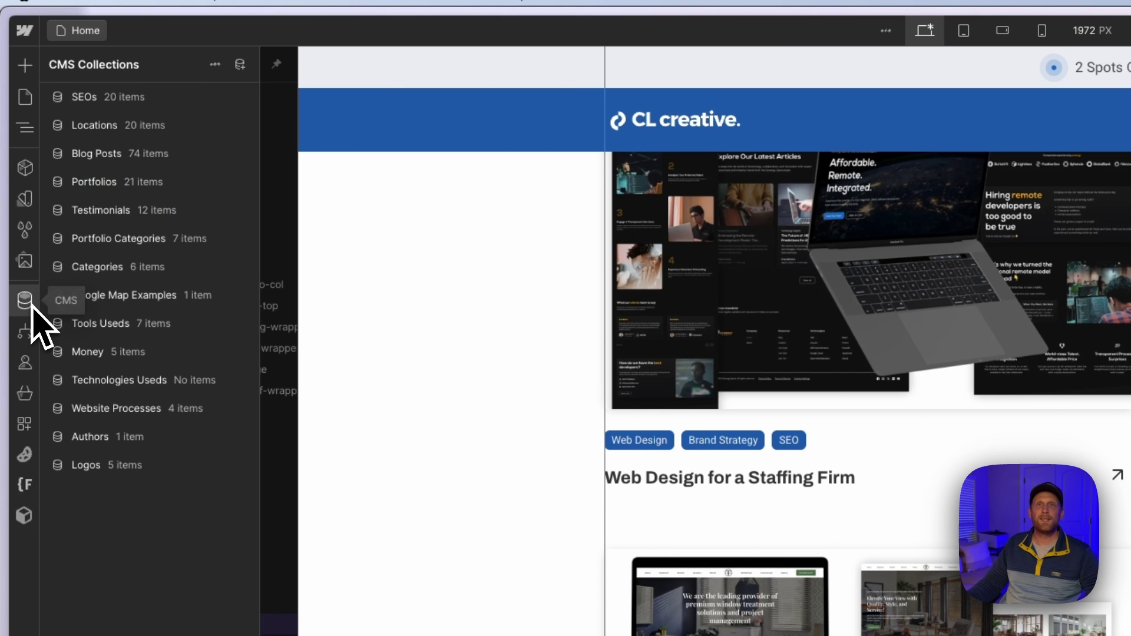
left_click(121, 184)
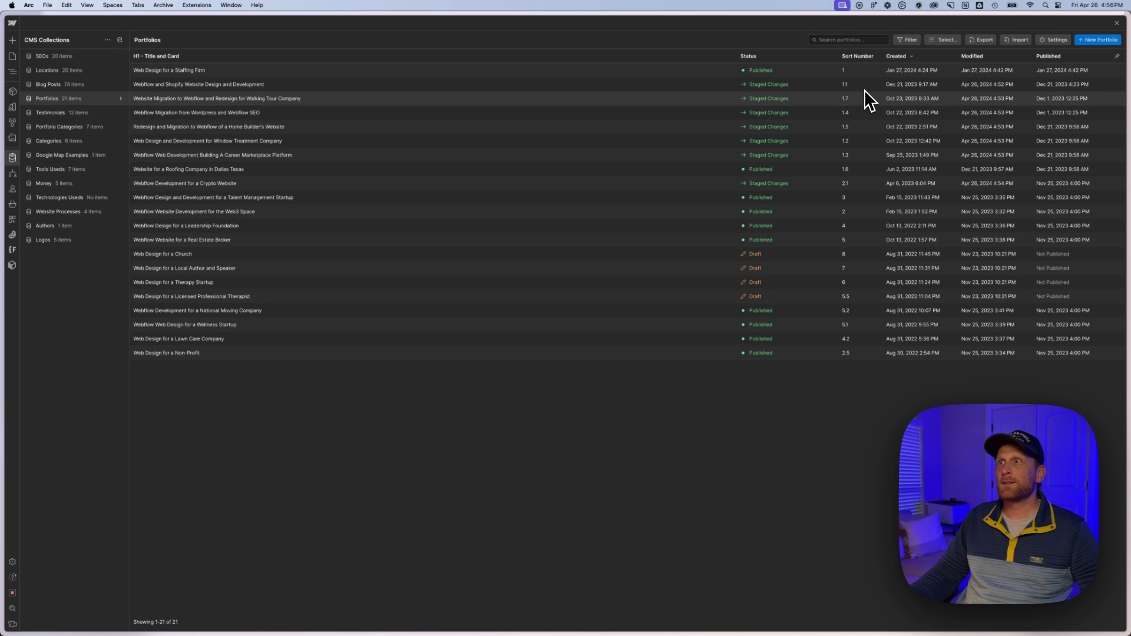
left_click(855, 56)
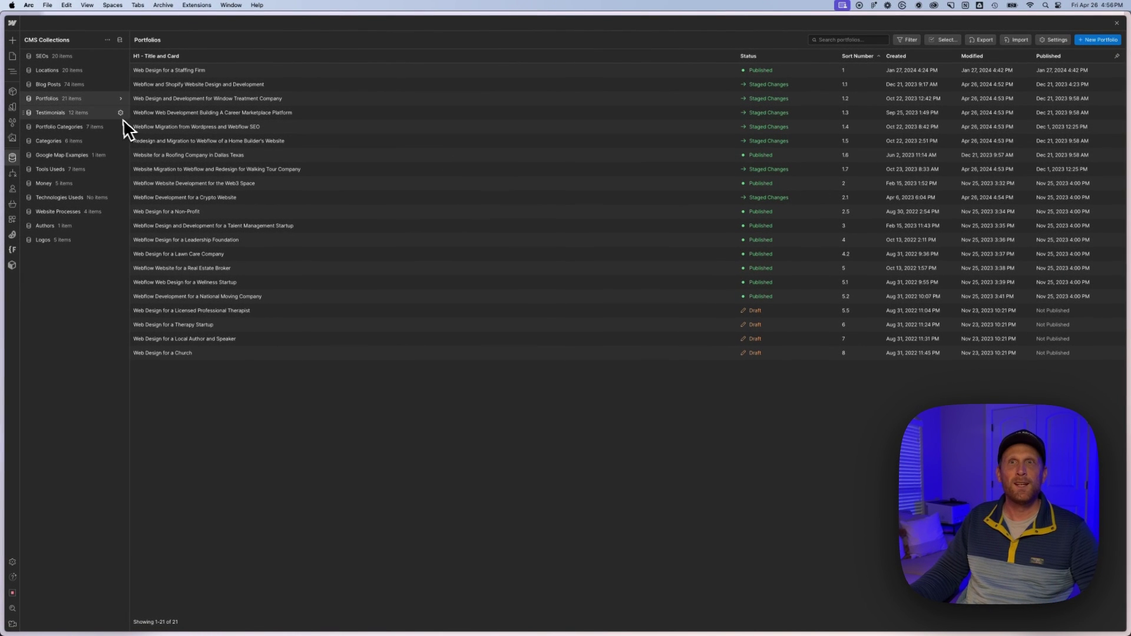
left_click(120, 98)
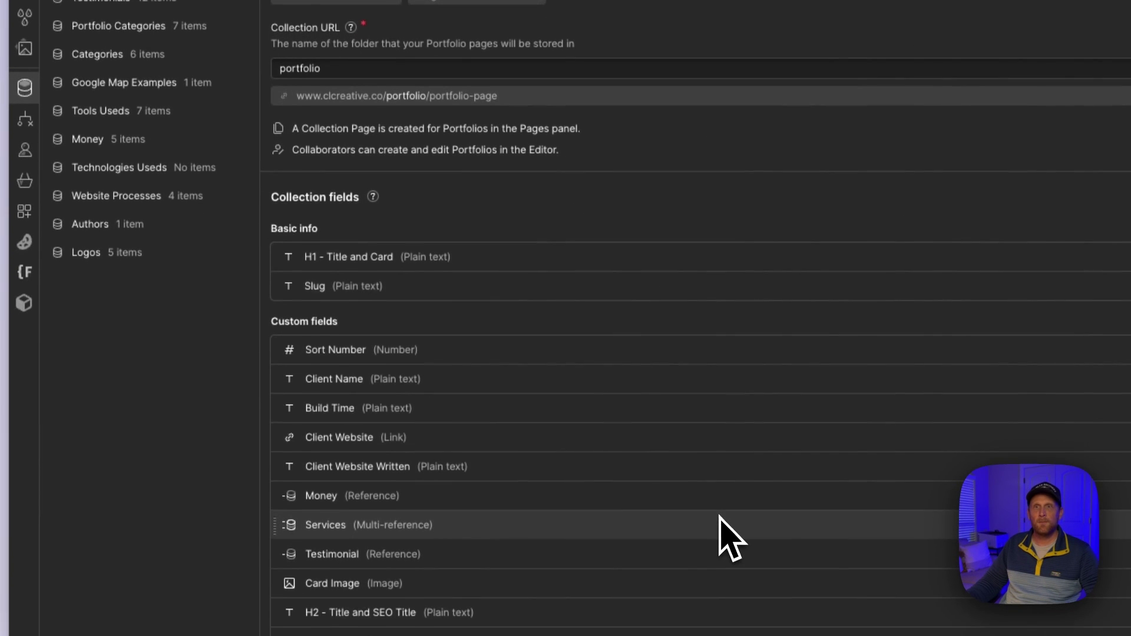
- Verify the Sort Number field uses Decimal (1.0) format, then cancel back to the items list
left_click(540, 349)
scroll(540, 348, "down", 8)
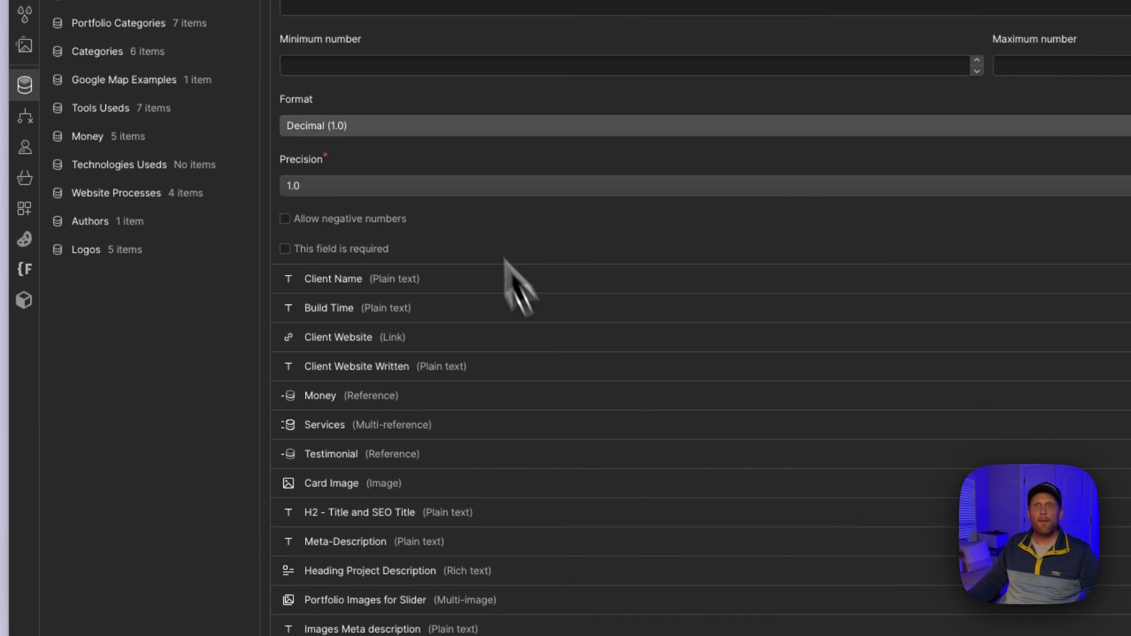
left_click(412, 132)
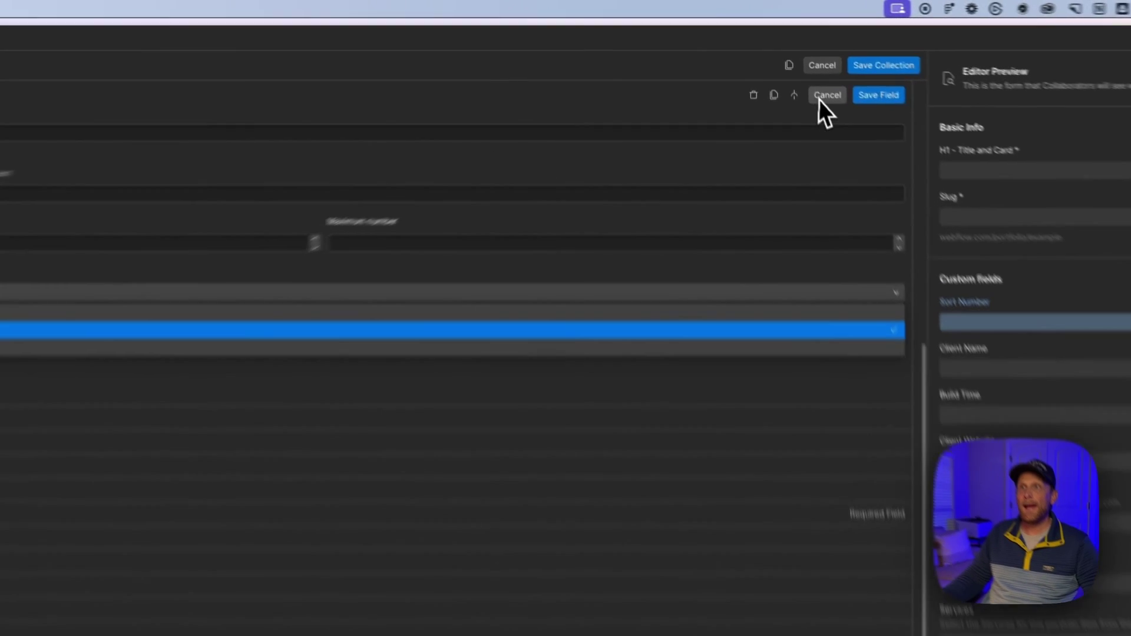
left_click(799, 57)
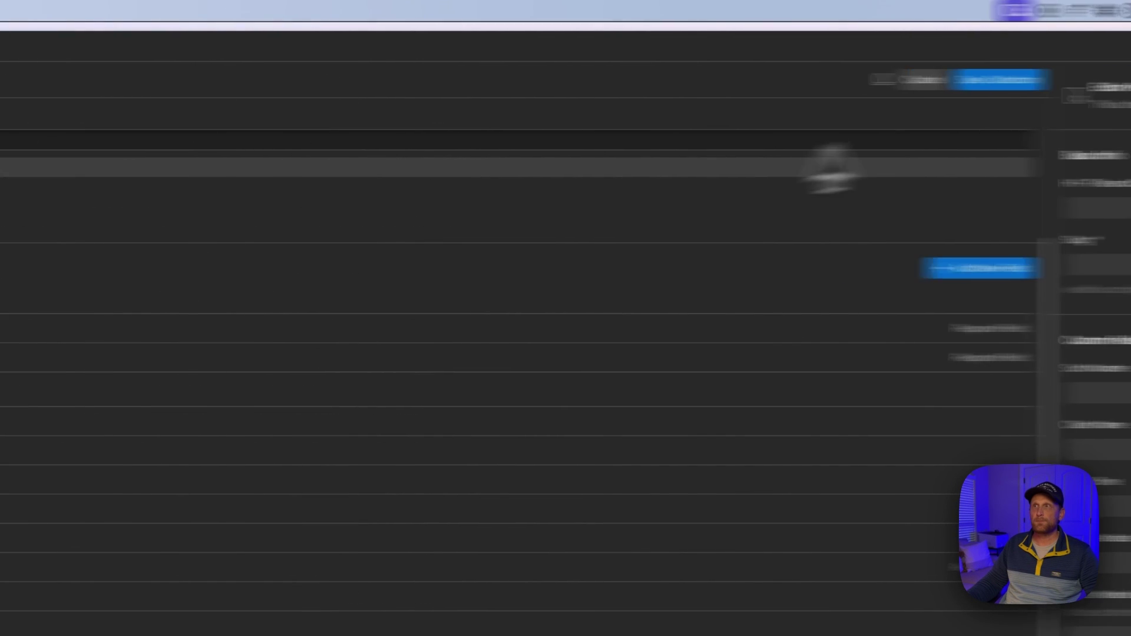
left_click(677, 81)
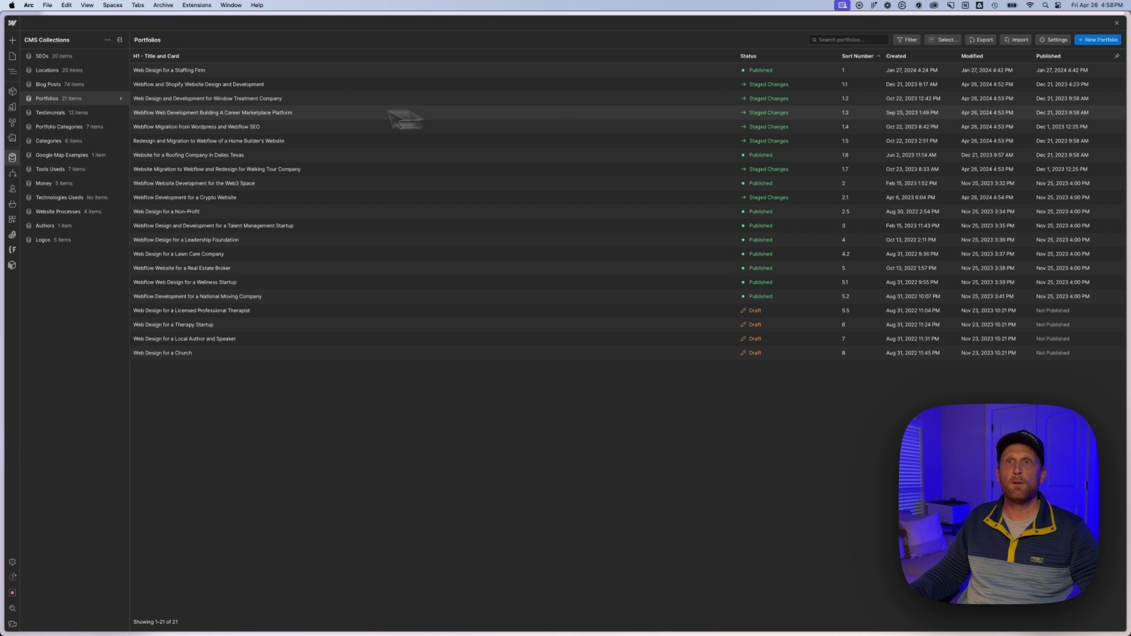
- Change the Webflow and Shopify item's Sort Number from 1.1 to a higher decimal and save
left_click(371, 171)
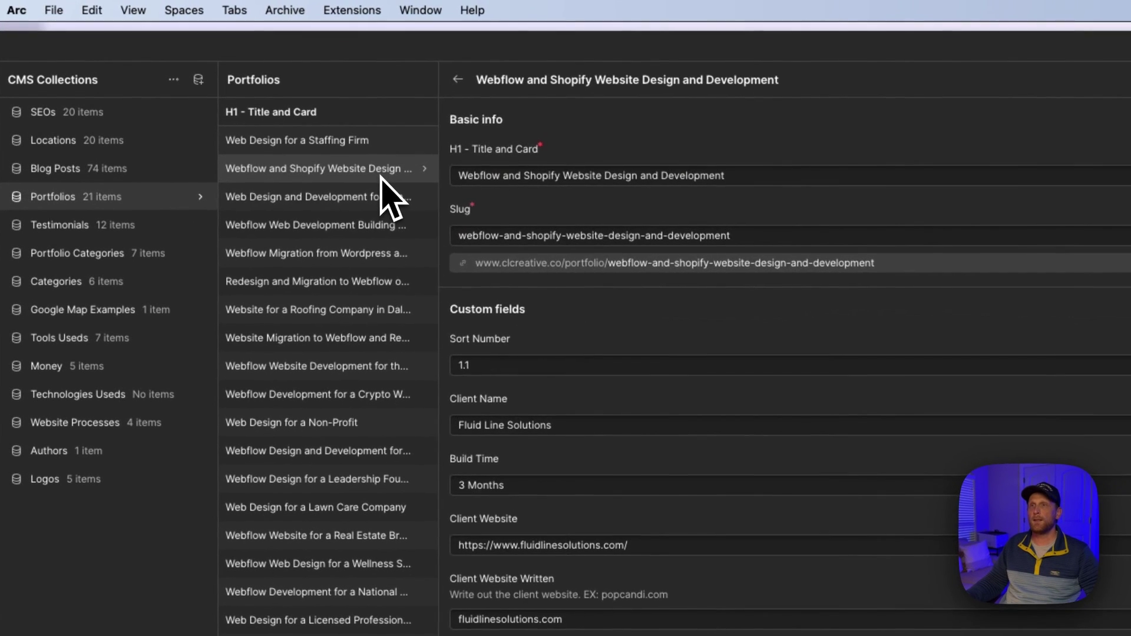
left_click(582, 351)
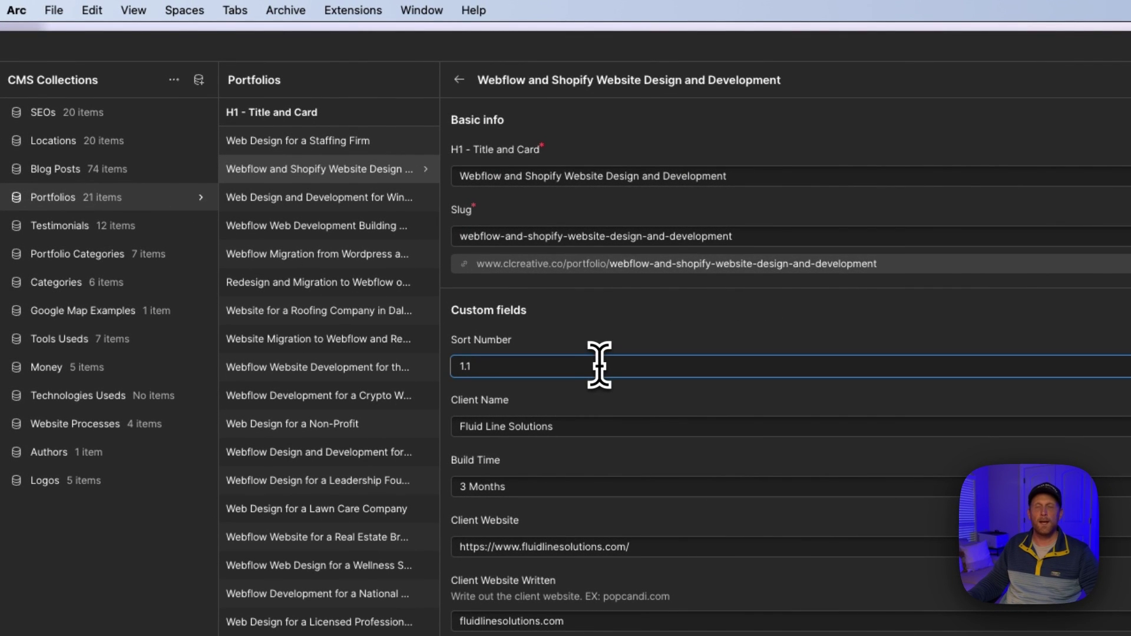
key("BackSpace")
key("BackSpace")
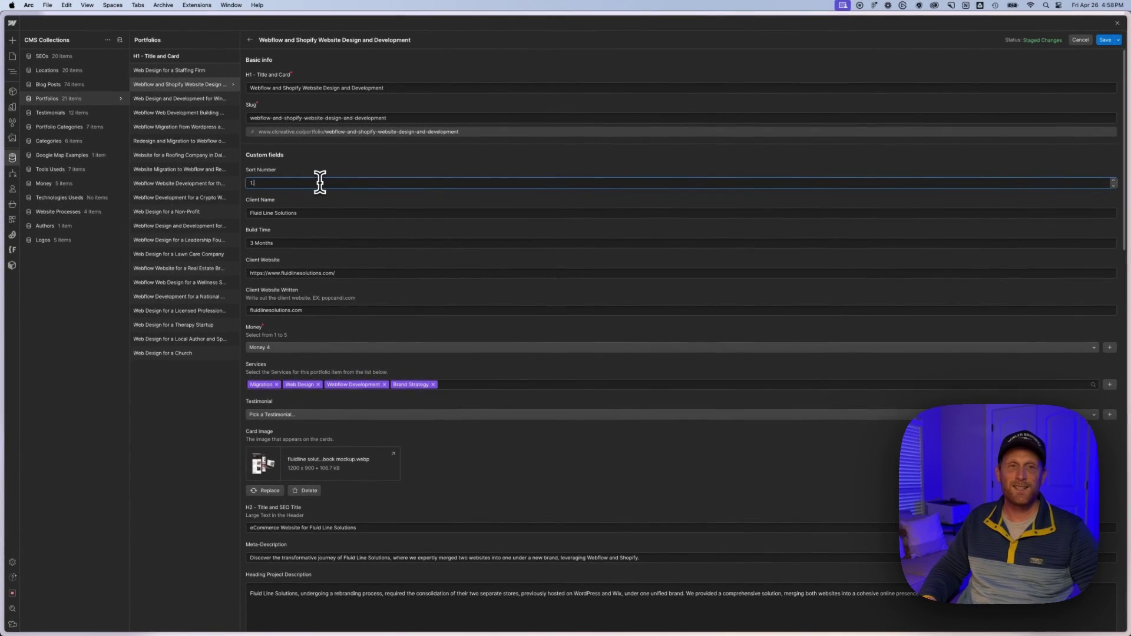
type(".")
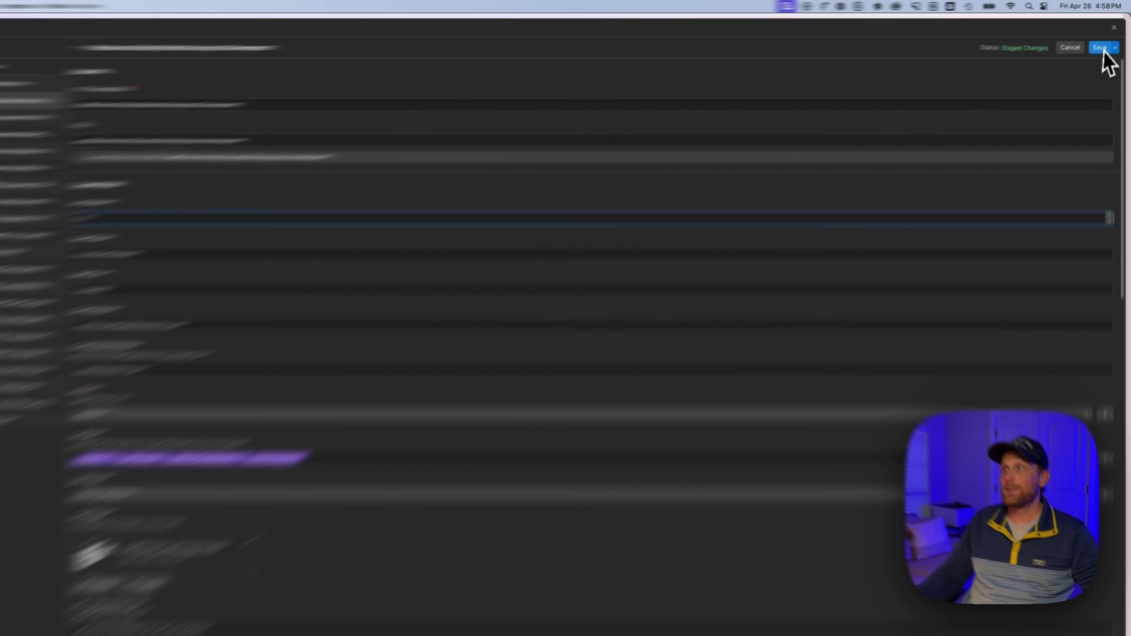
left_click(1098, 48)
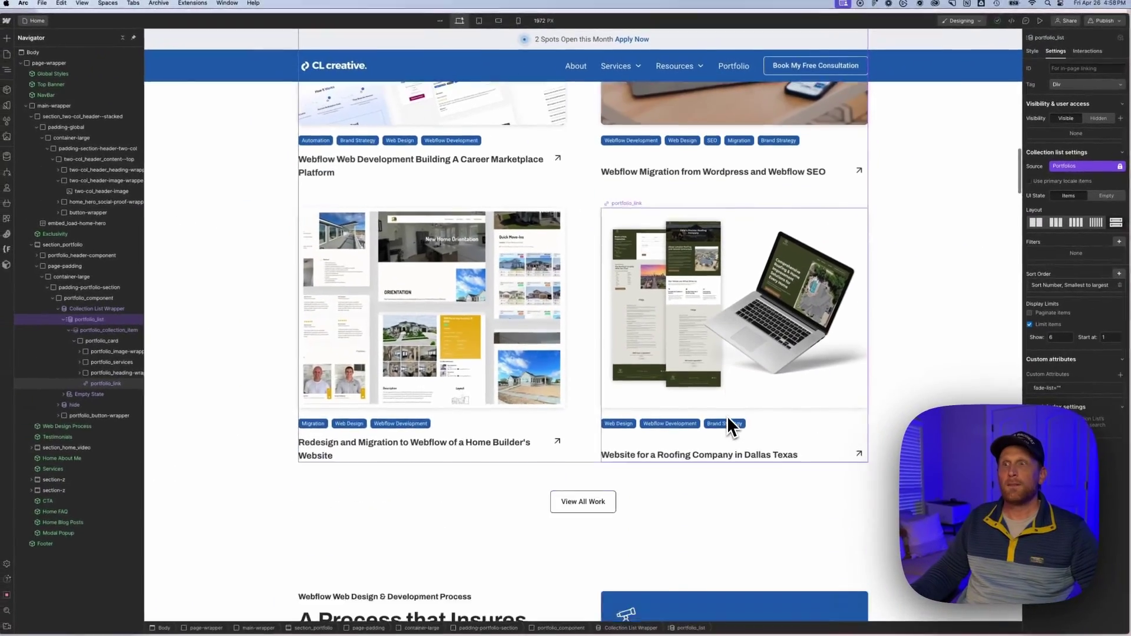
scroll(727, 415, "down", 1)
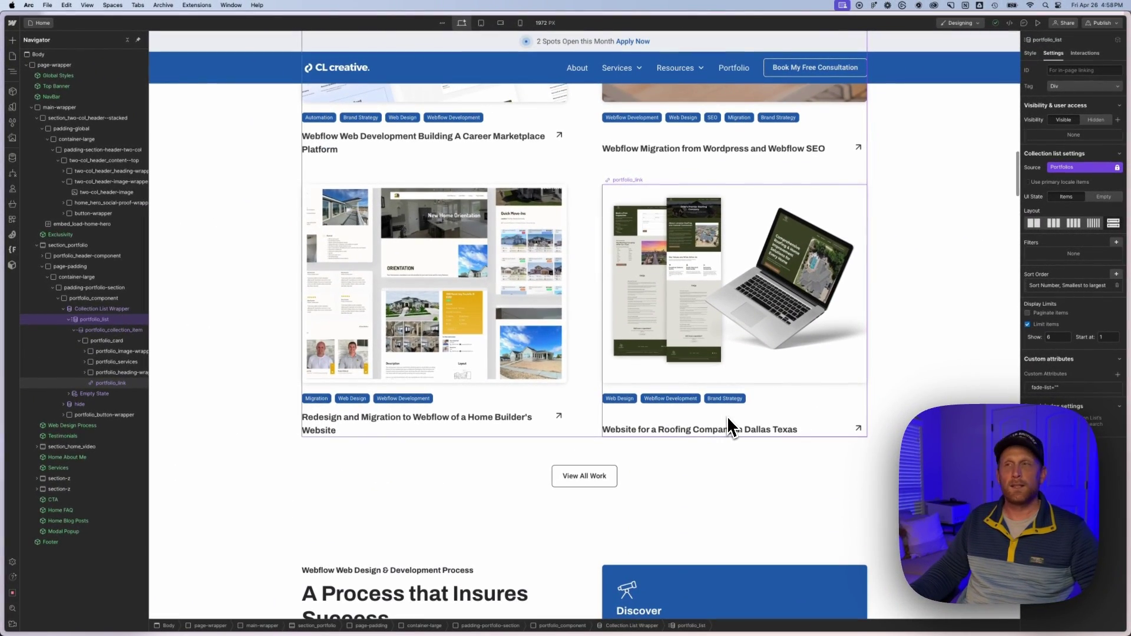
- Set the portfolio list's display limit to 9, scroll to preview it, then restore it to 6
left_click(1052, 337)
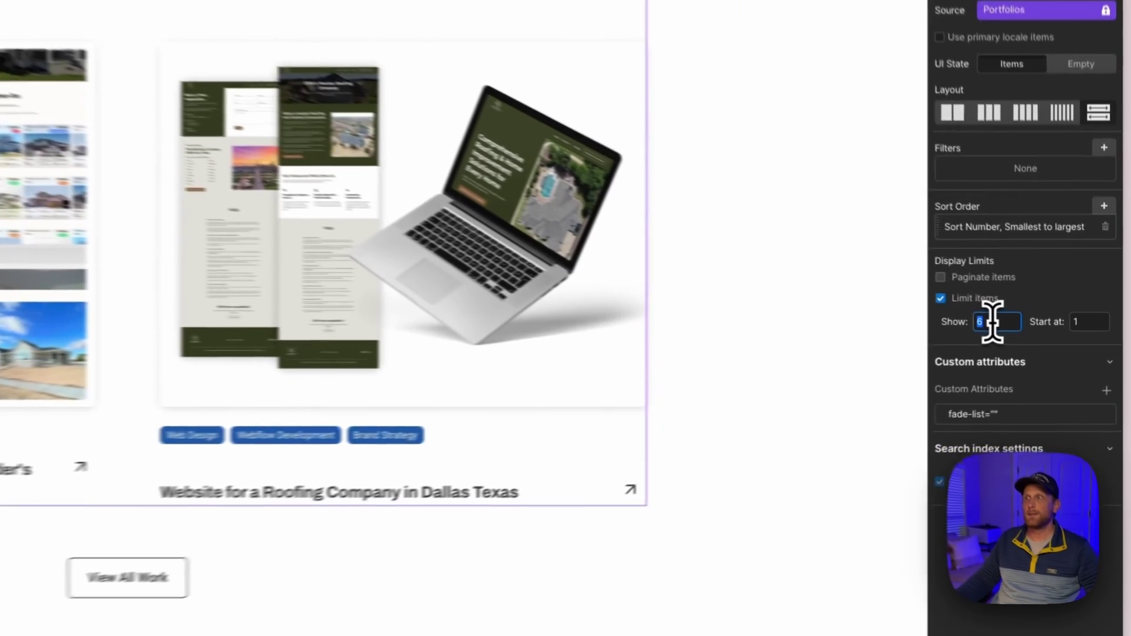
type("9")
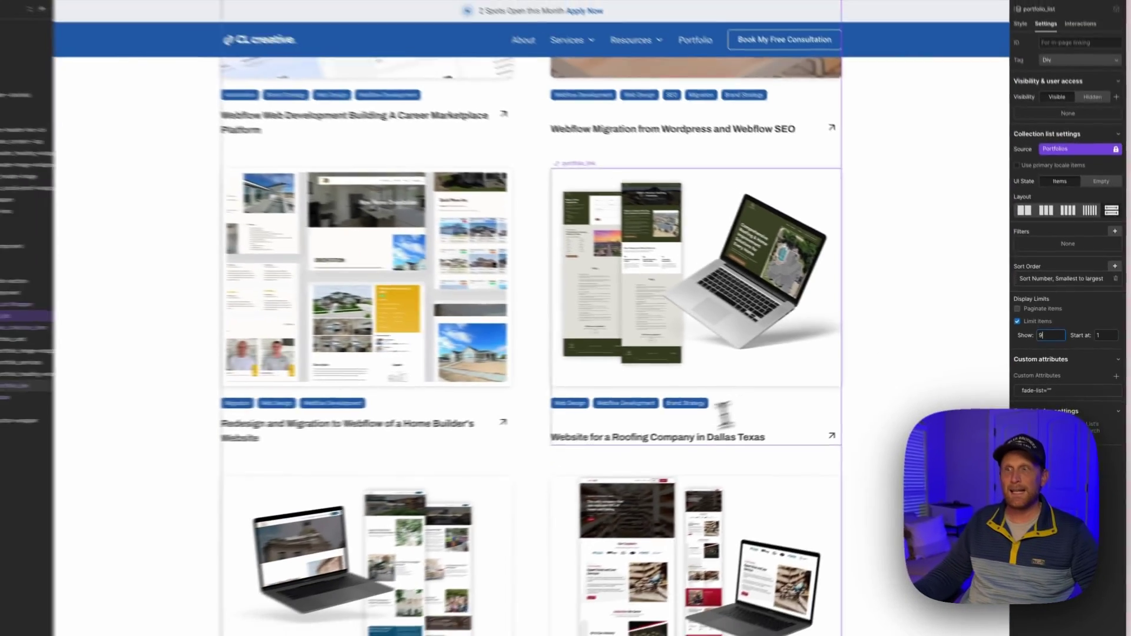
scroll(723, 403, "down", 3)
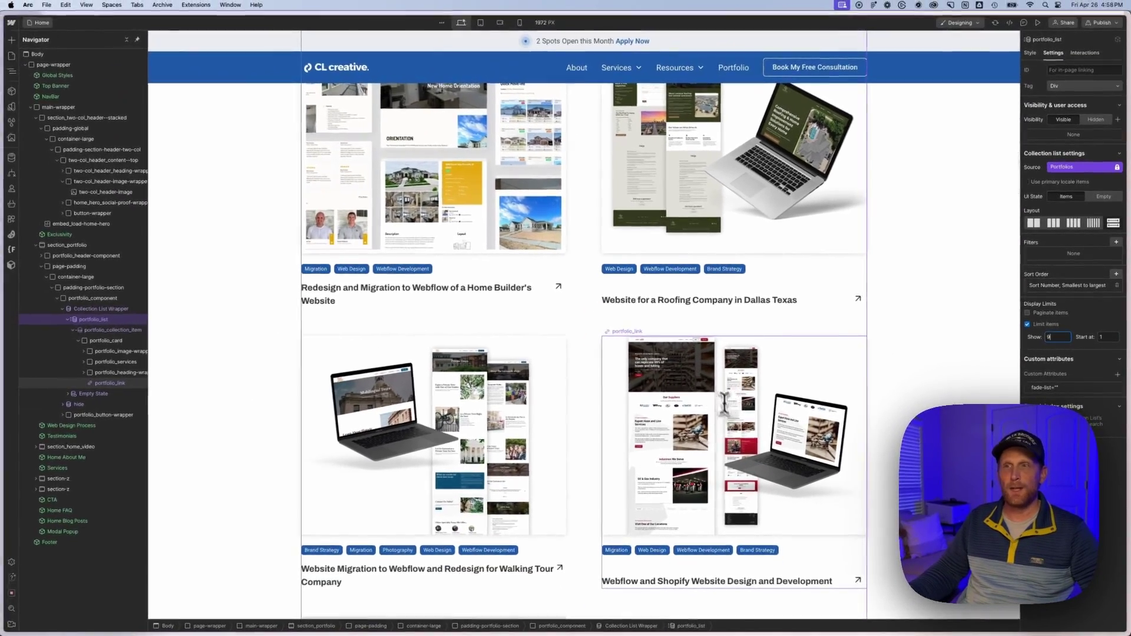
scroll(723, 403, "down", 6)
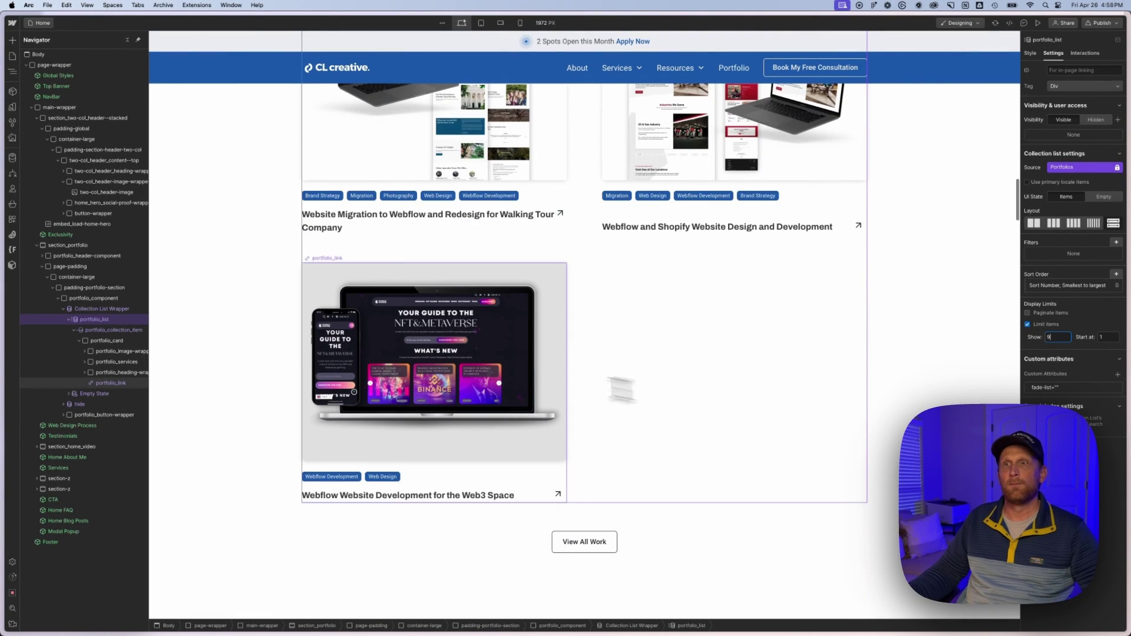
scroll(695, 363, "up", 5)
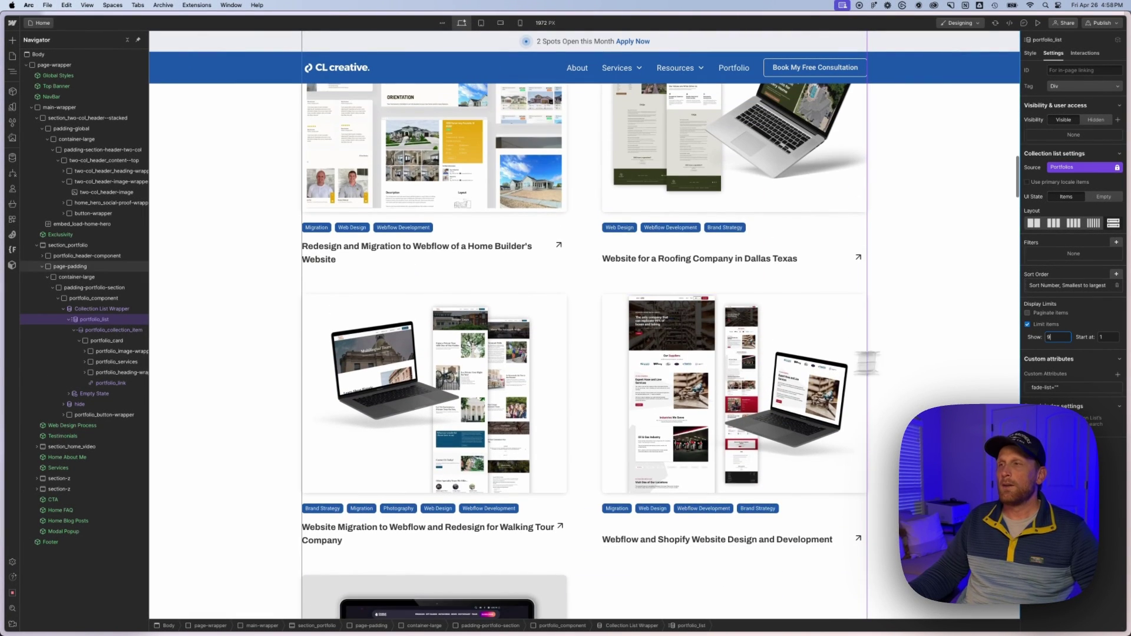
key("BackSpace")
type("6")
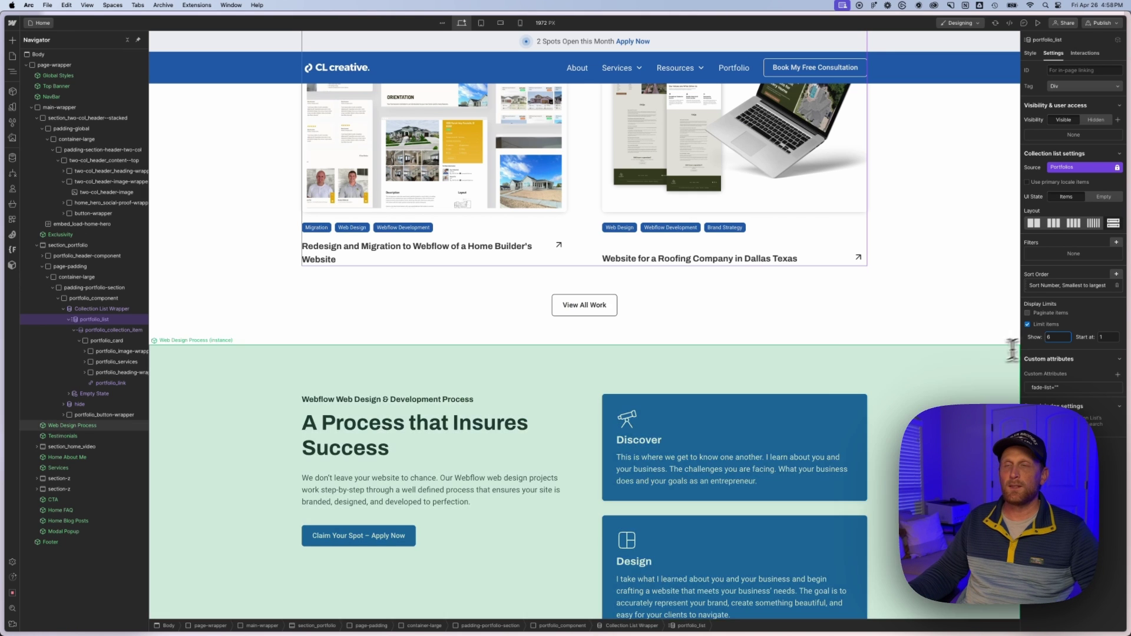
scroll(790, 371, "up", 7)
scroll(792, 371, "up", 5)
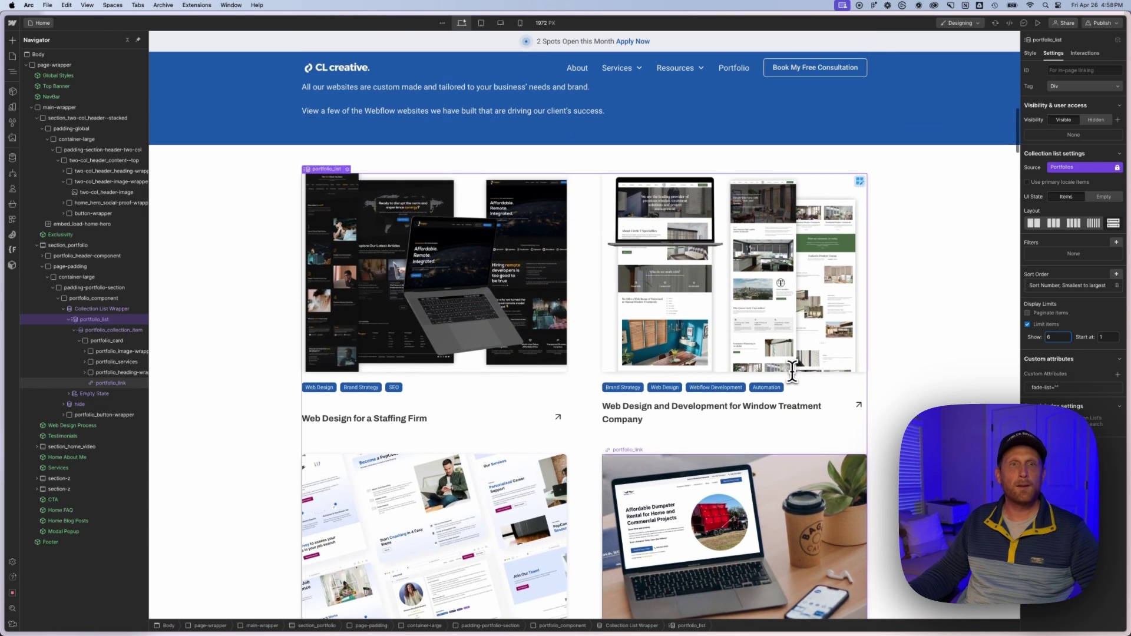